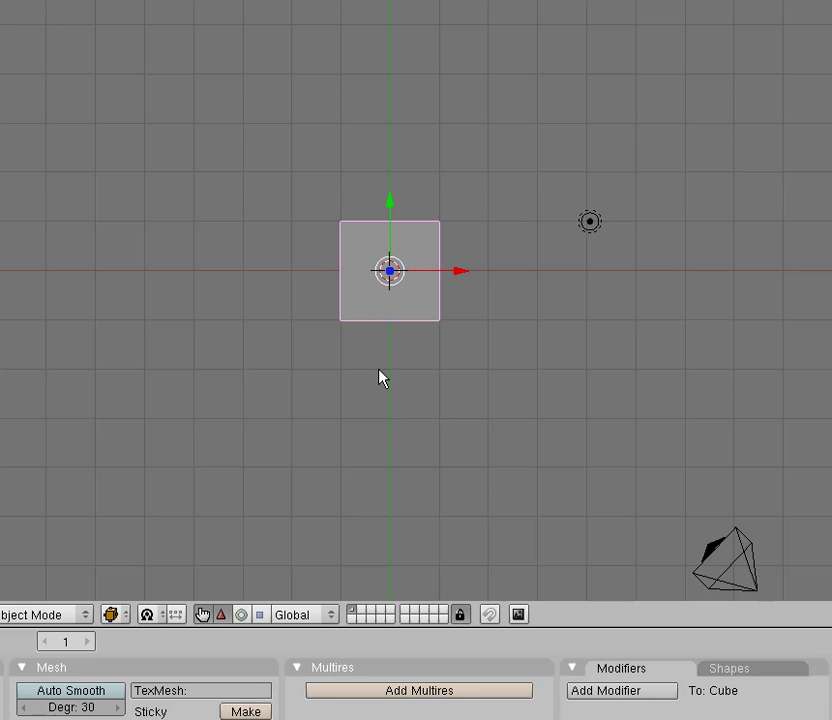
- Switch the 3D view to the Front viewpoint
middle_click_drag(381, 377, 345, 375)
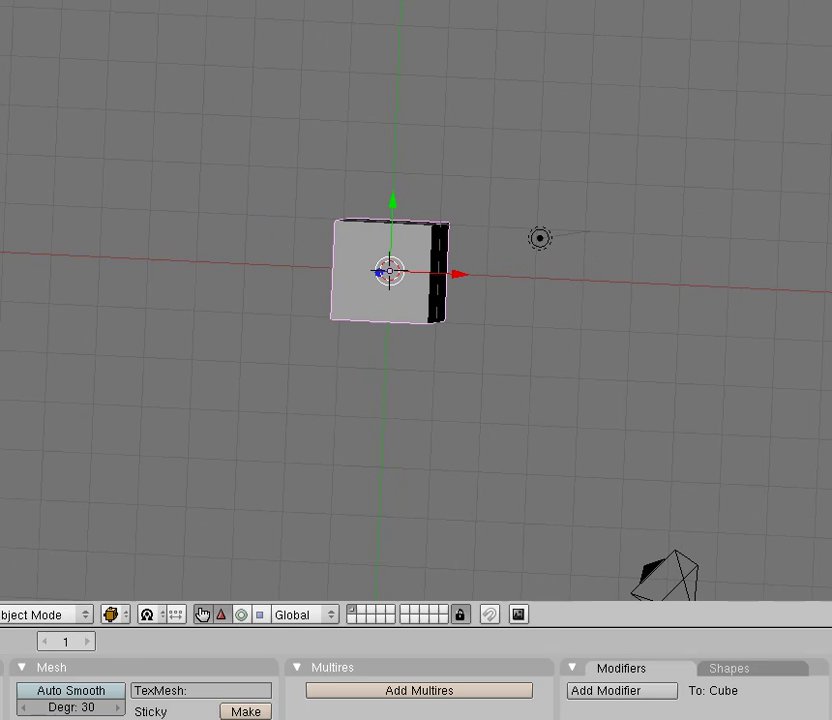
left_click(2, 614)
left_click(10, 429)
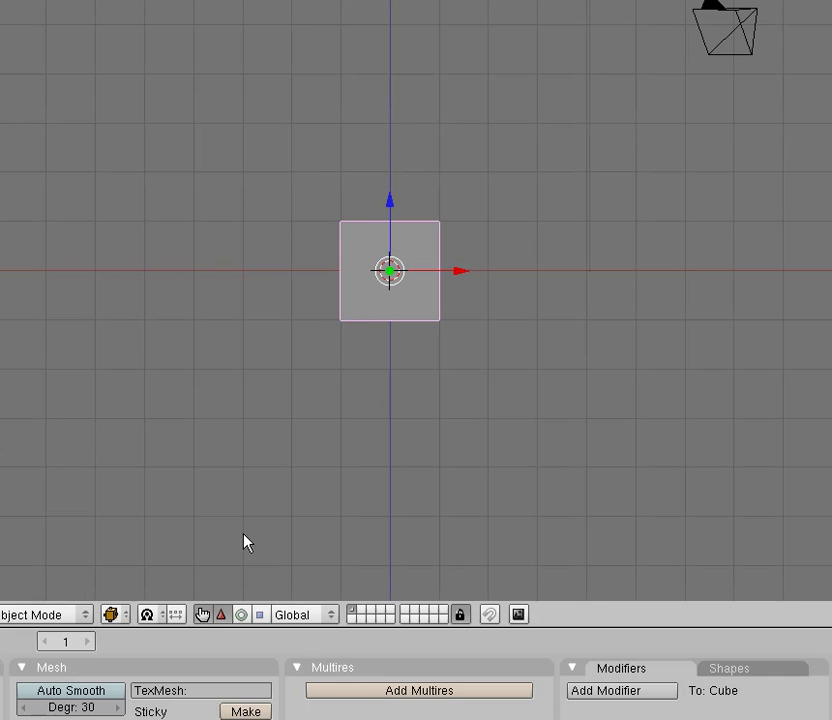
- Split the area in two at mid-screen, then pan and zoom the left view onto the cube
right_click(395, 625)
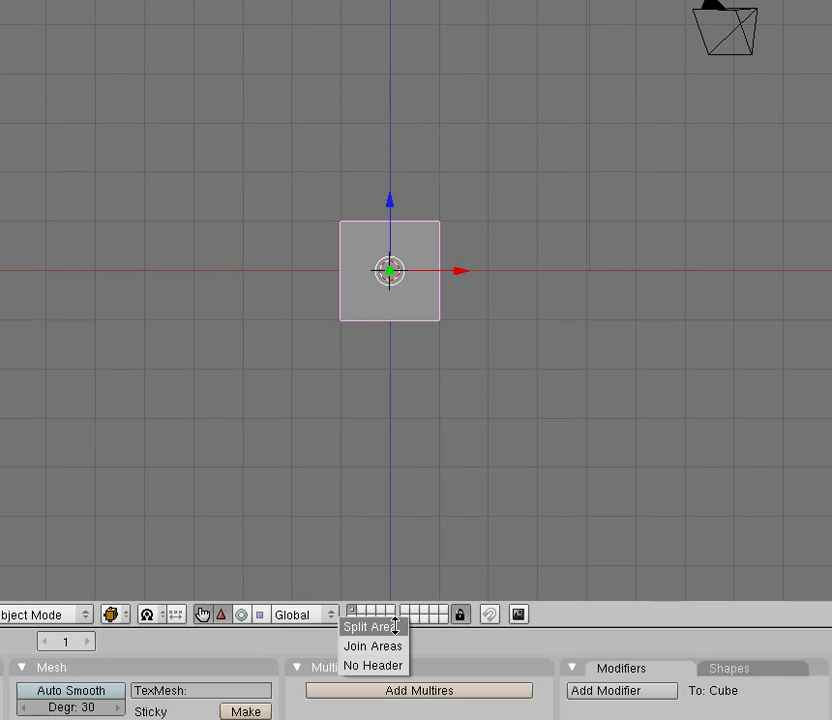
left_click(396, 628)
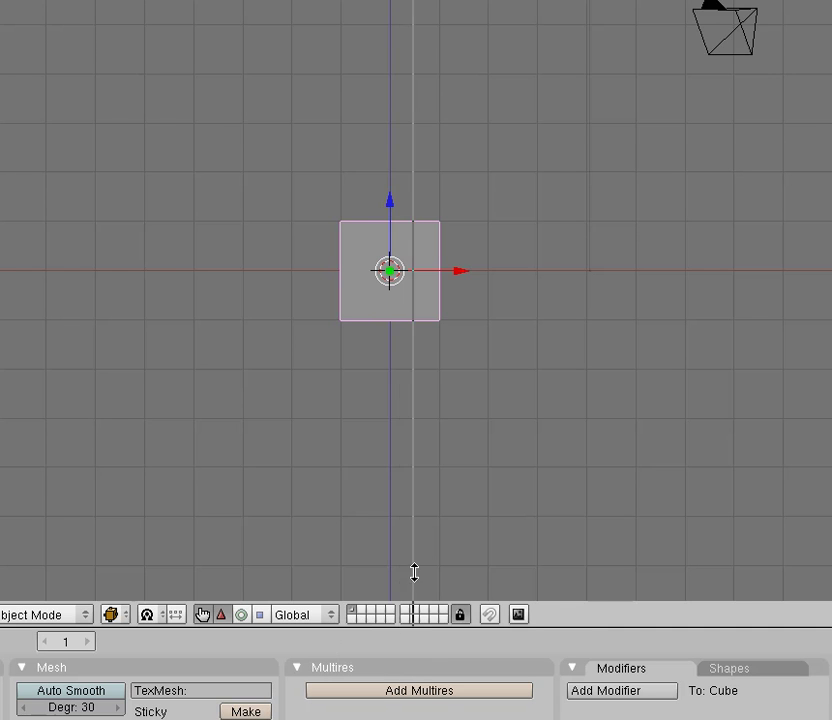
left_click(390, 587)
middle_click_drag(130, 357, 65, 412, "shift")
scroll(247, 382, "up", 3)
scroll(247, 390, "up", 2)
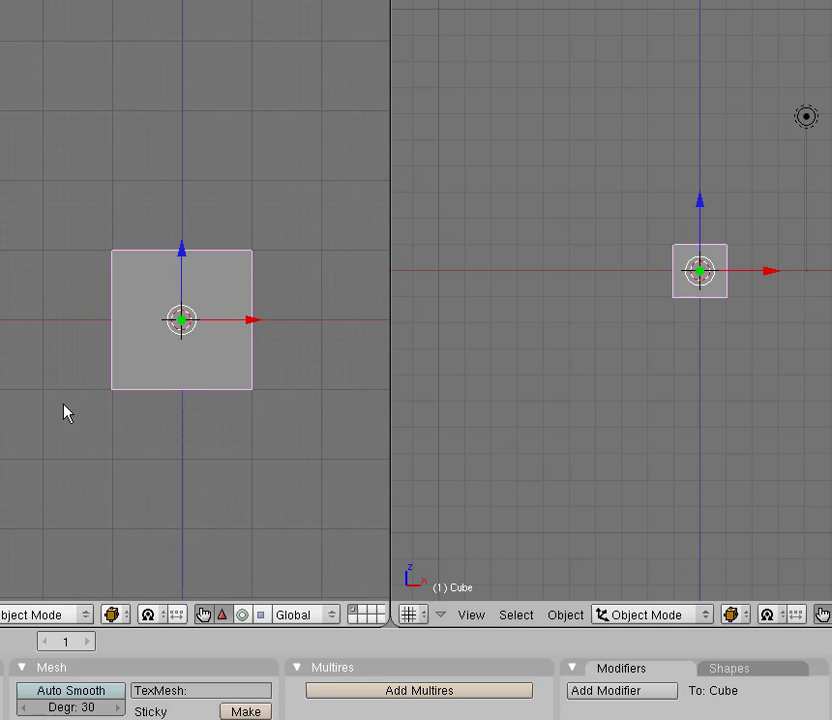
- Make the right area an NLA Editor and insert a Loc keyframe for the cube at frame 1
left_click(412, 615)
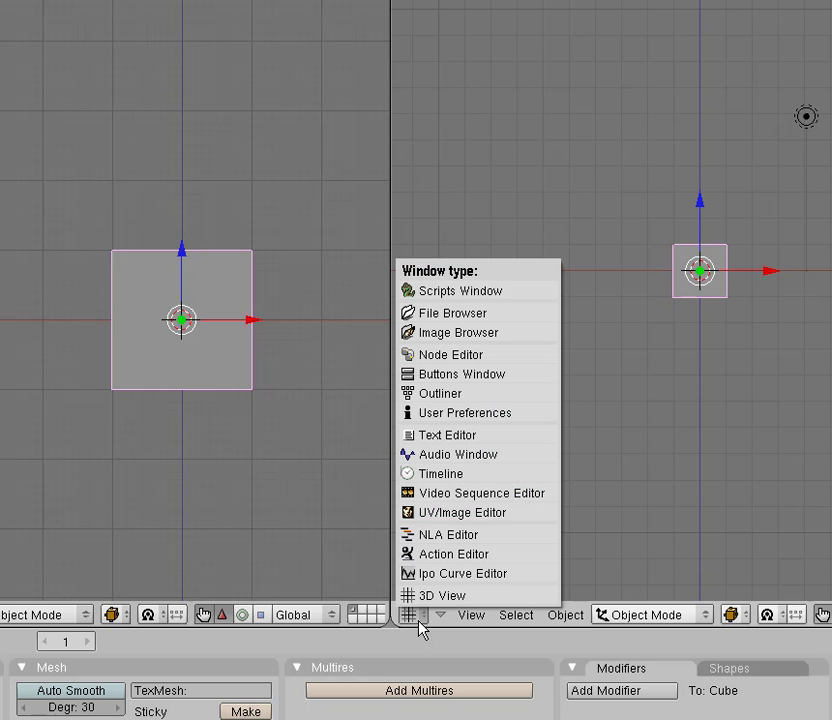
left_click(437, 535)
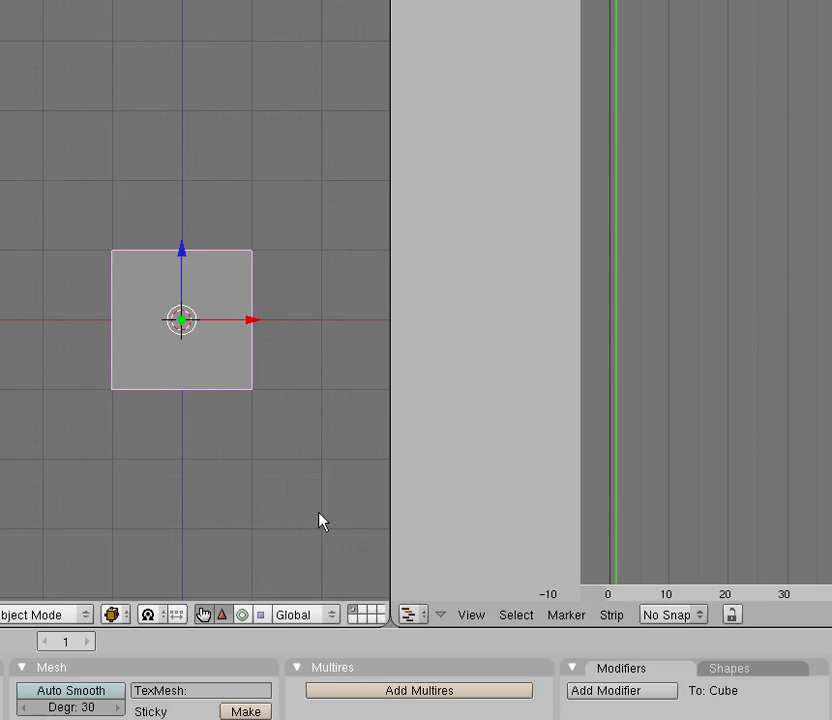
left_click(272, 484)
key("i")
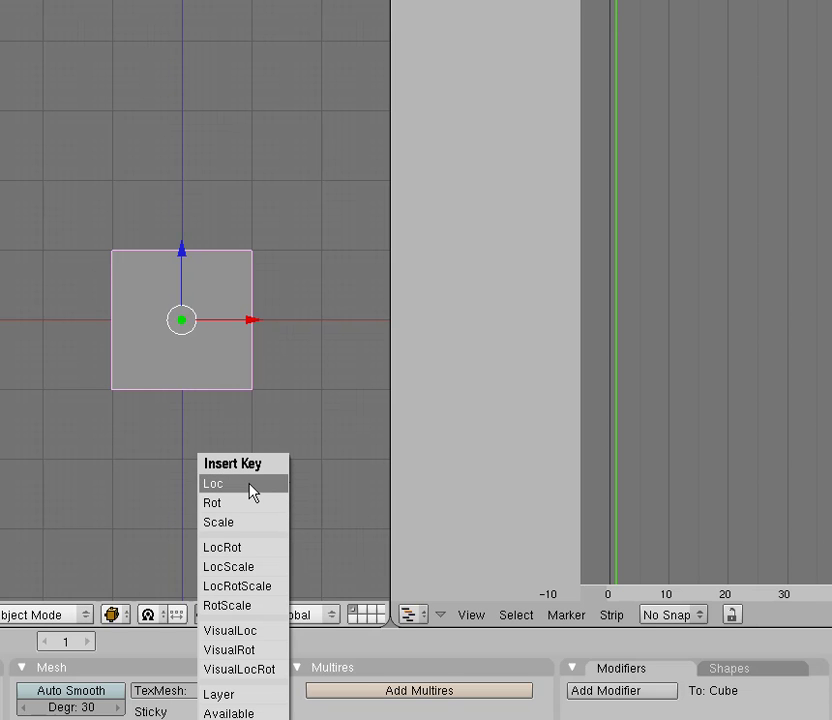
left_click(251, 485)
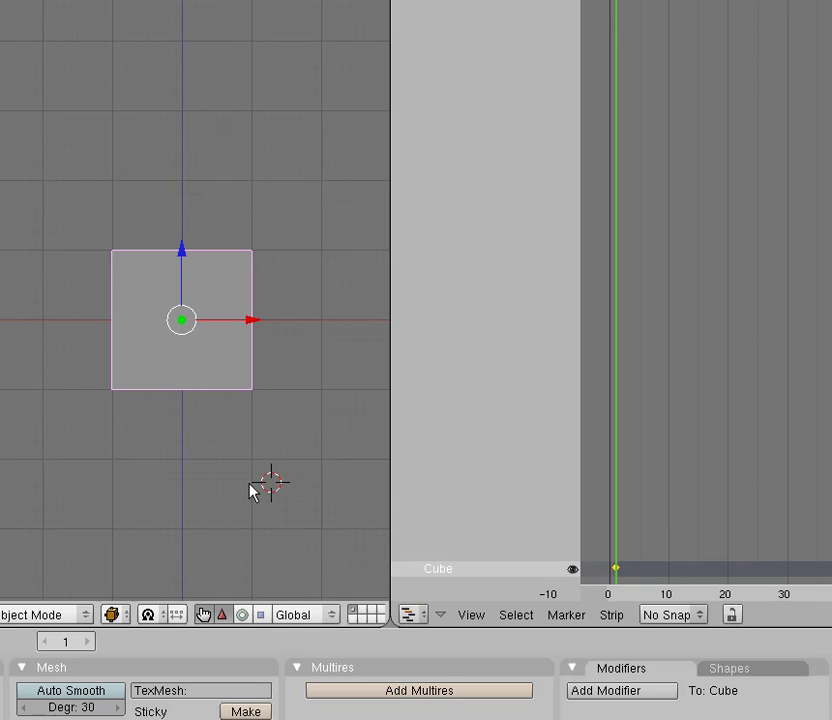
- At frame 10, raise the cube along Z, keyframe its location, and move to frame 20
left_click(668, 585)
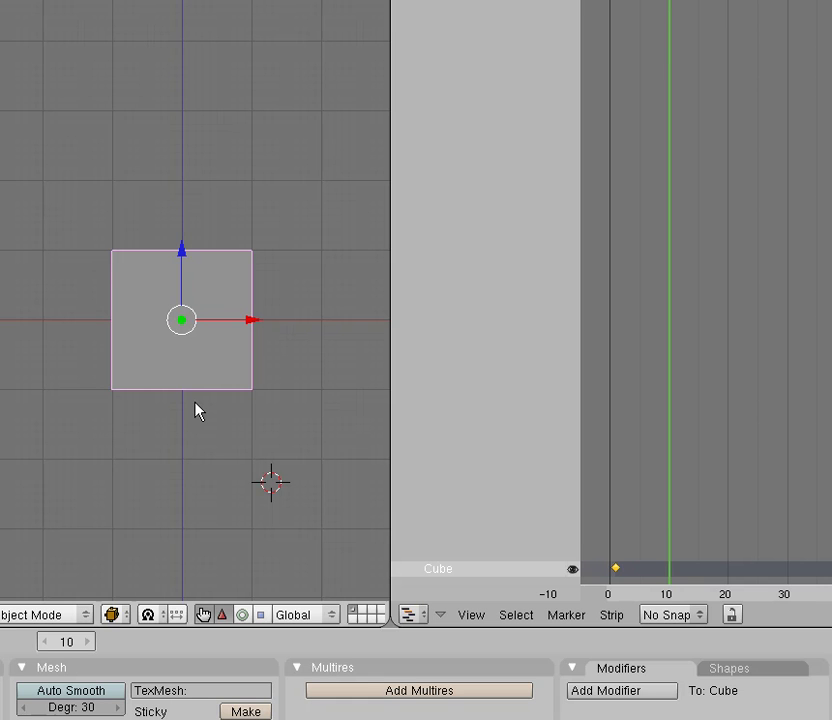
key("g")
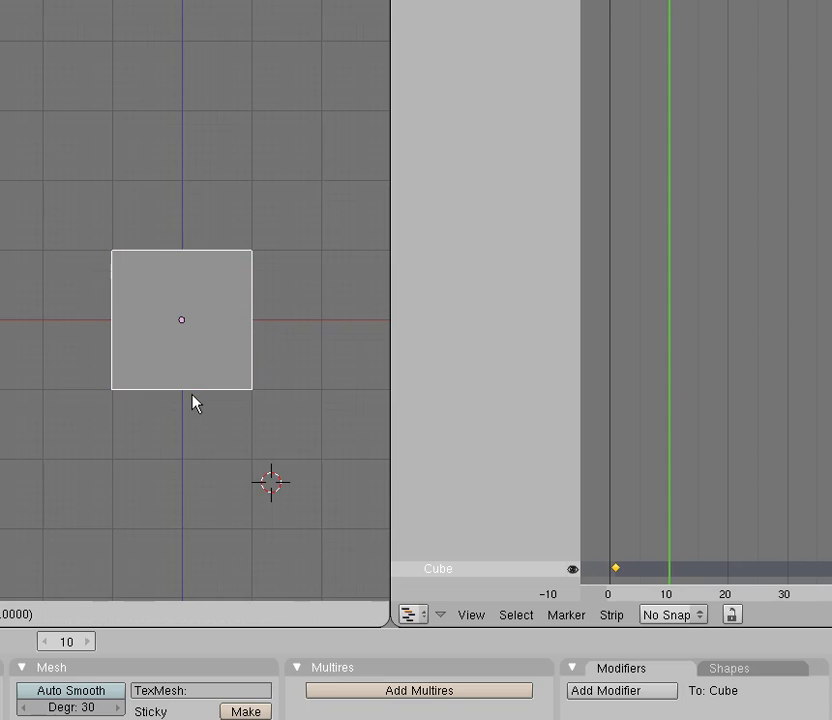
key("z")
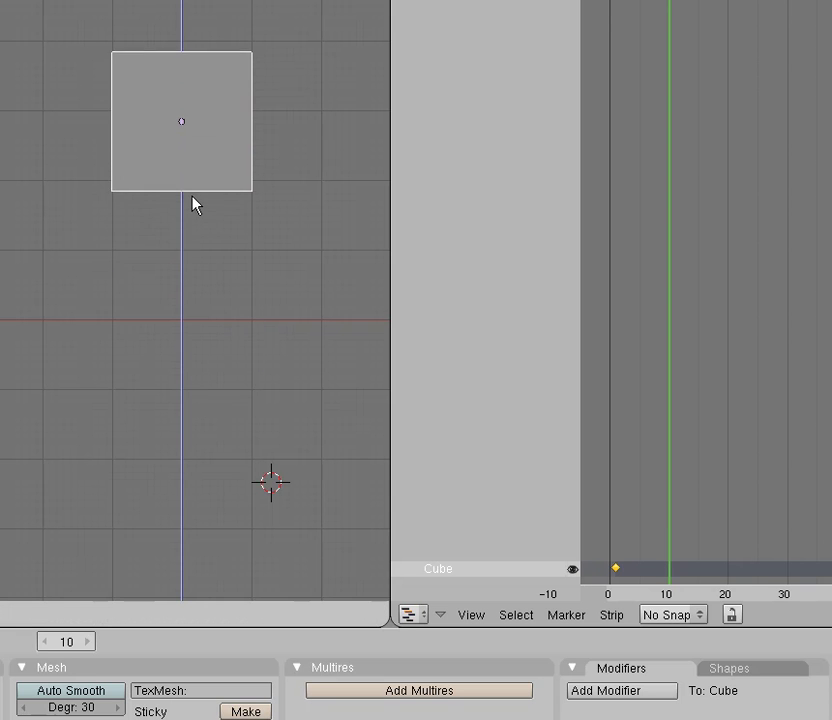
left_click(195, 192)
key("i")
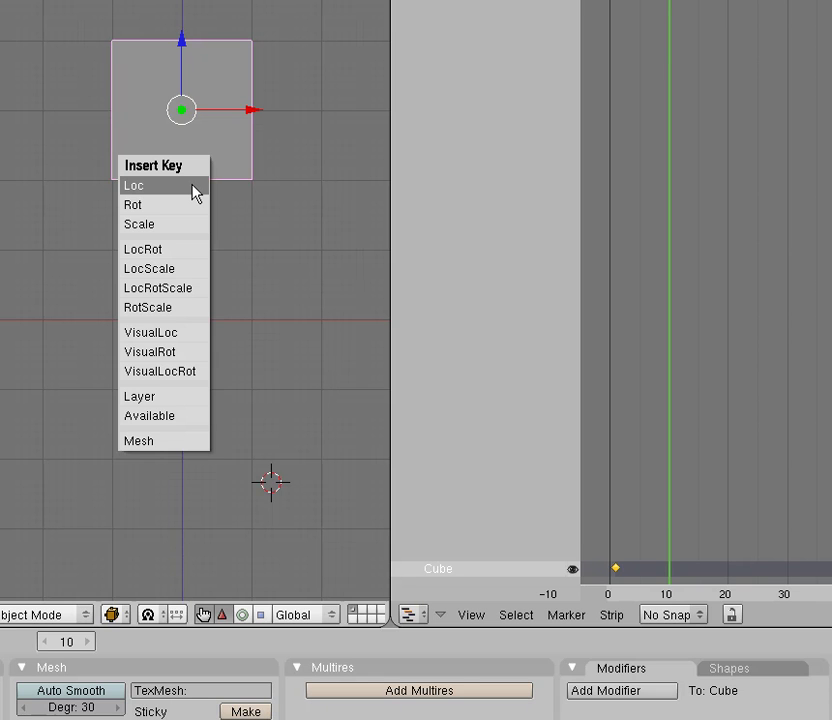
left_click(195, 186)
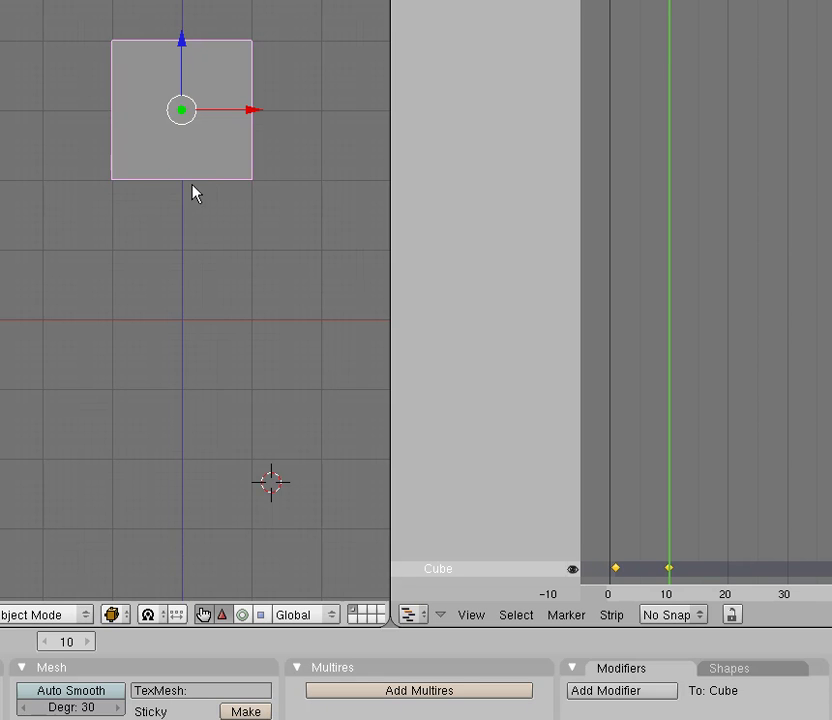
left_click(729, 577)
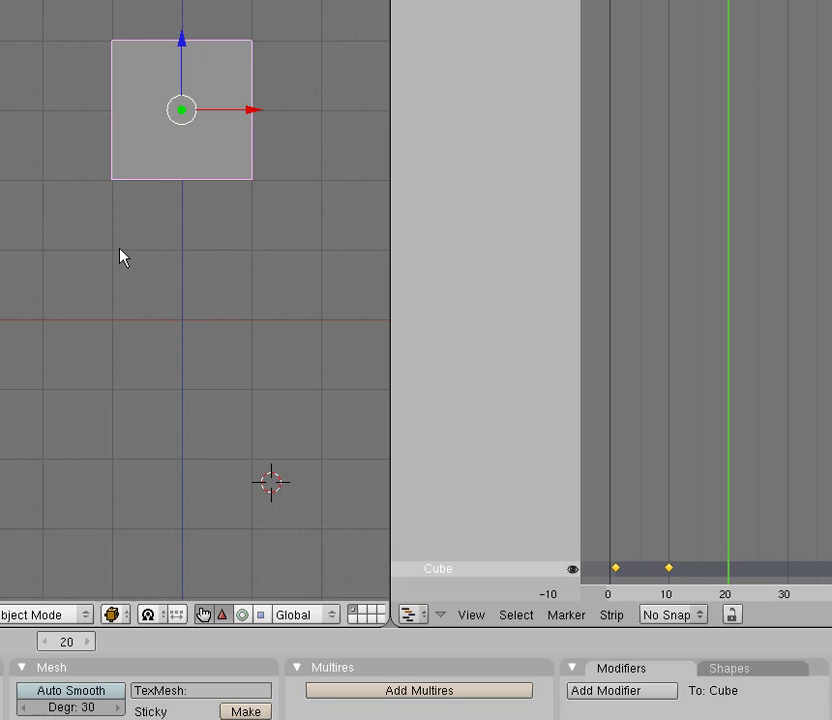
- At frame 20, lower the cube to its starting height, keyframe its location, and rewind to frame 1
key("g")
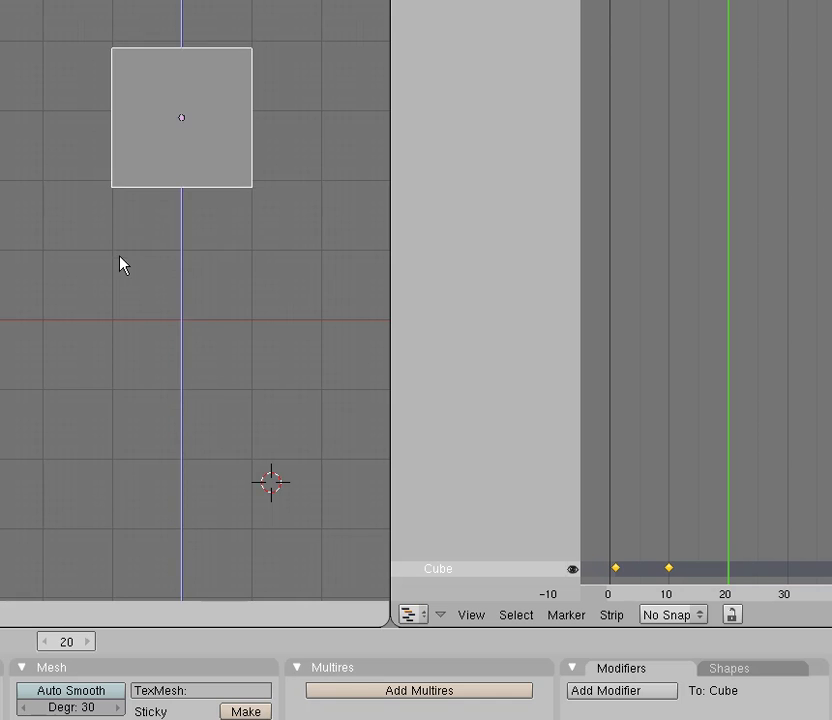
left_click(168, 468)
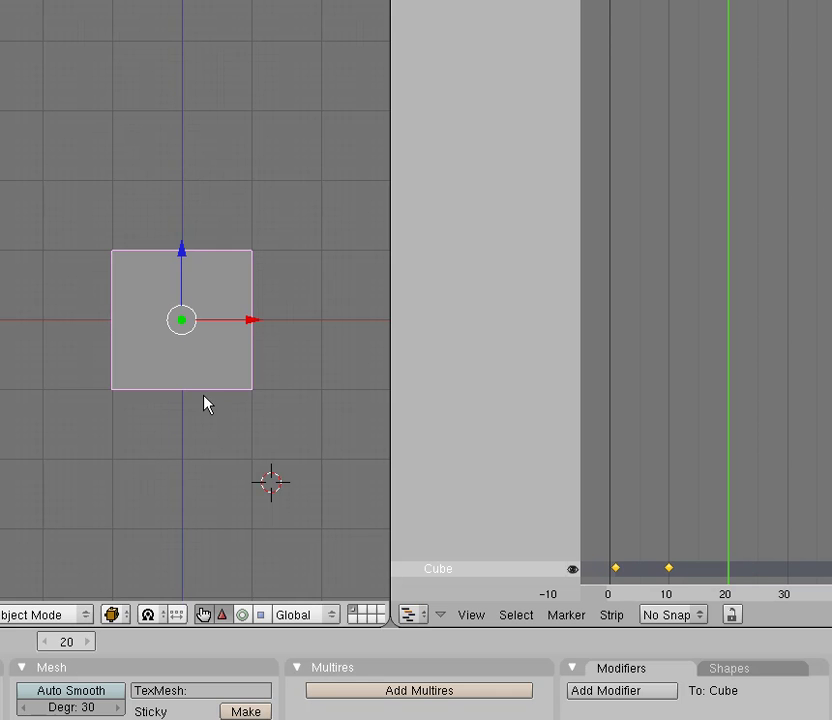
key("i")
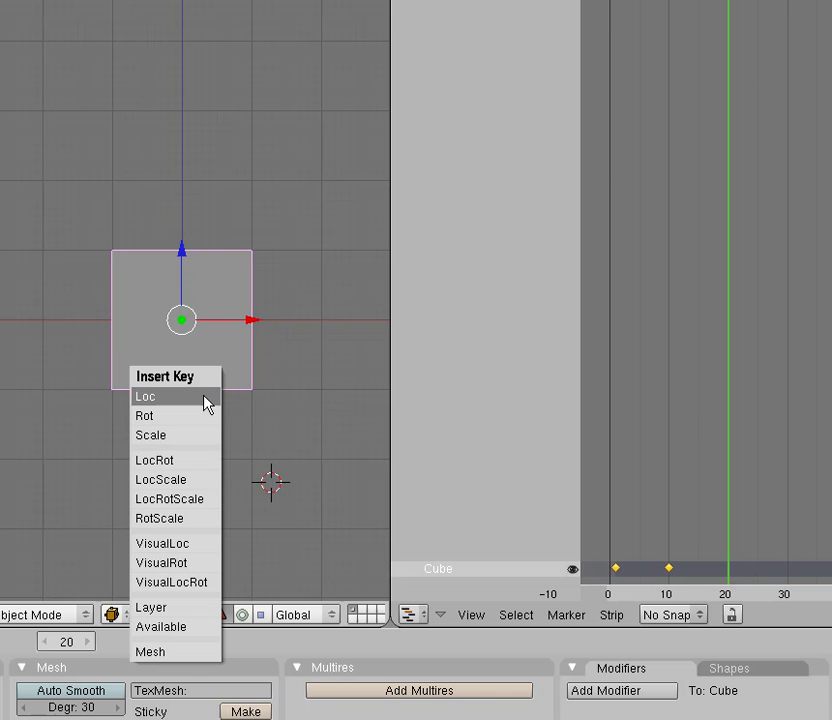
left_click(206, 399)
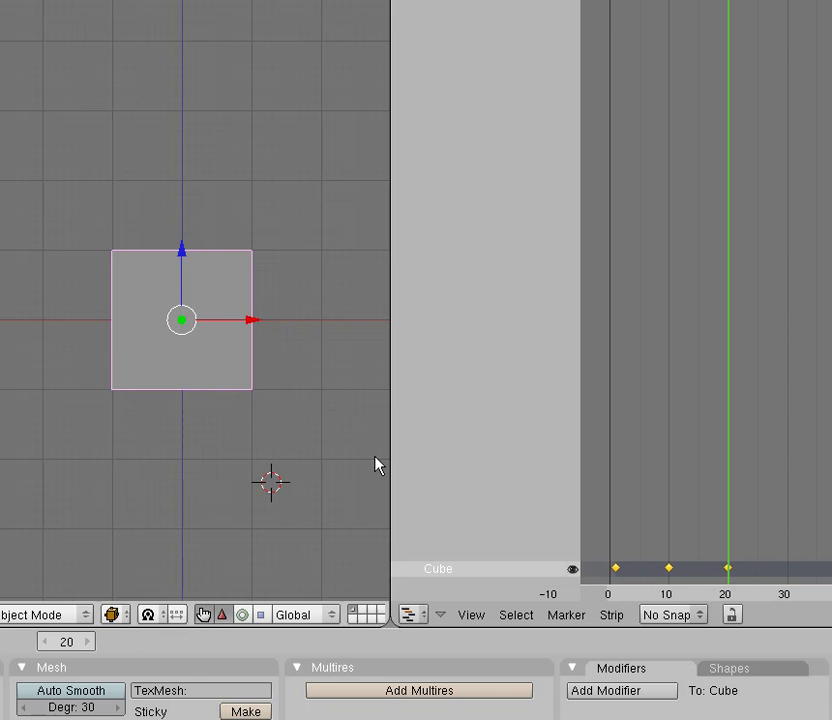
left_click(617, 560)
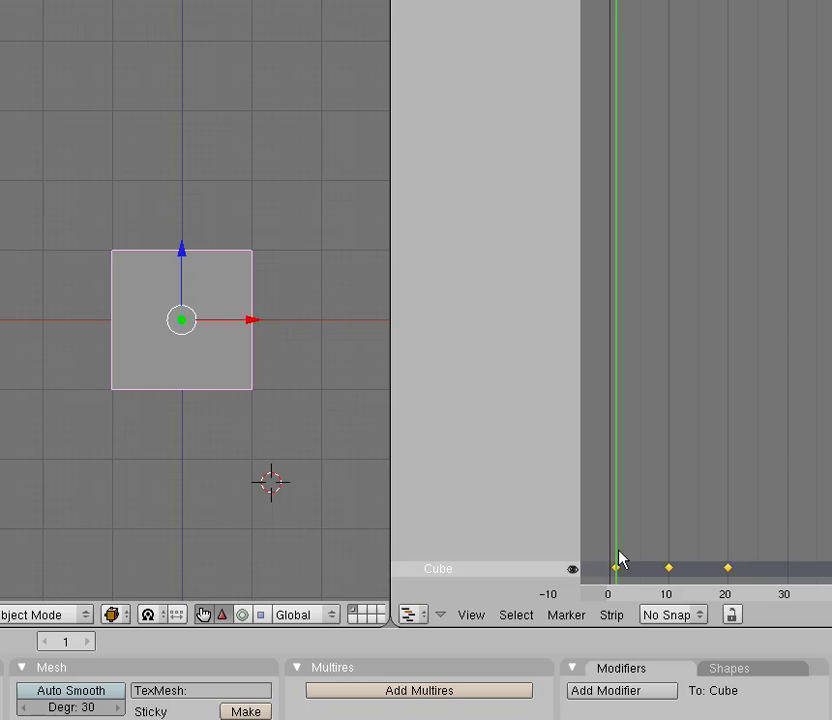
mouse_move(620, 559)
left_mouse_down()
mouse_move(730, 561)
mouse_move(612, 566)
left_mouse_up()
key("i")
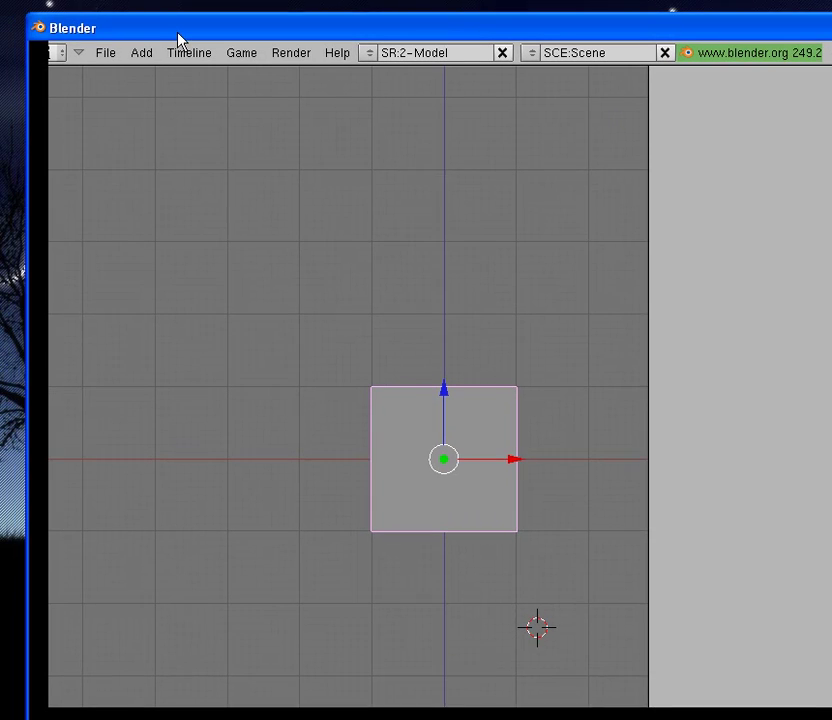
- Start the COLLADA 1.4 (.dae) export from the File menu
left_click(93, 60)
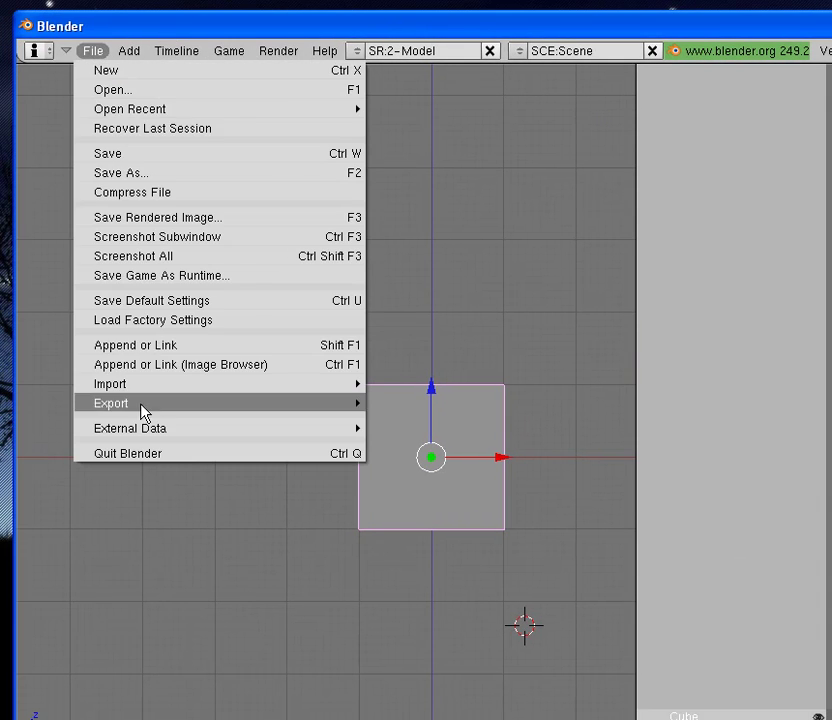
mouse_move(155, 410)
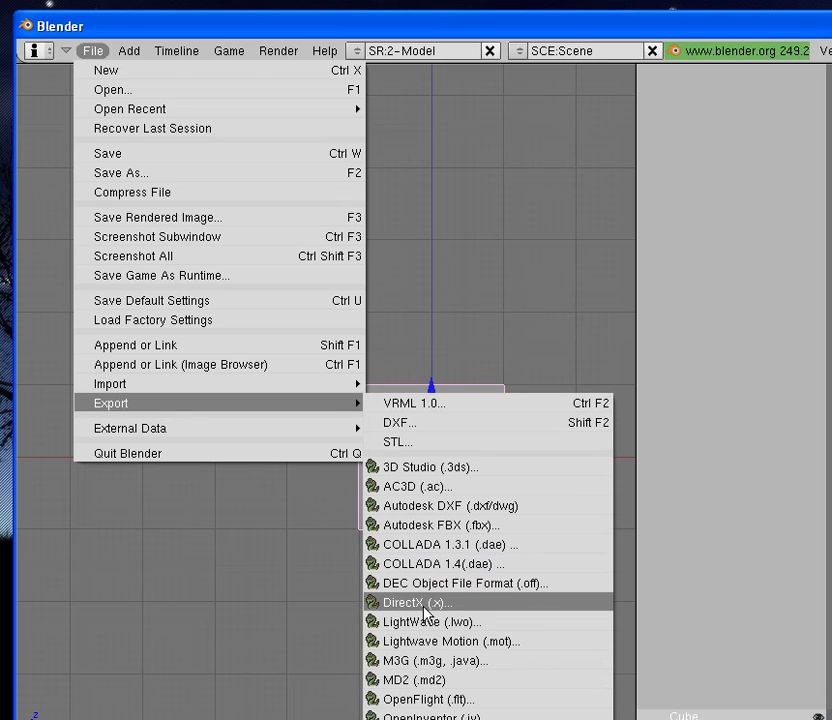
left_click(395, 564)
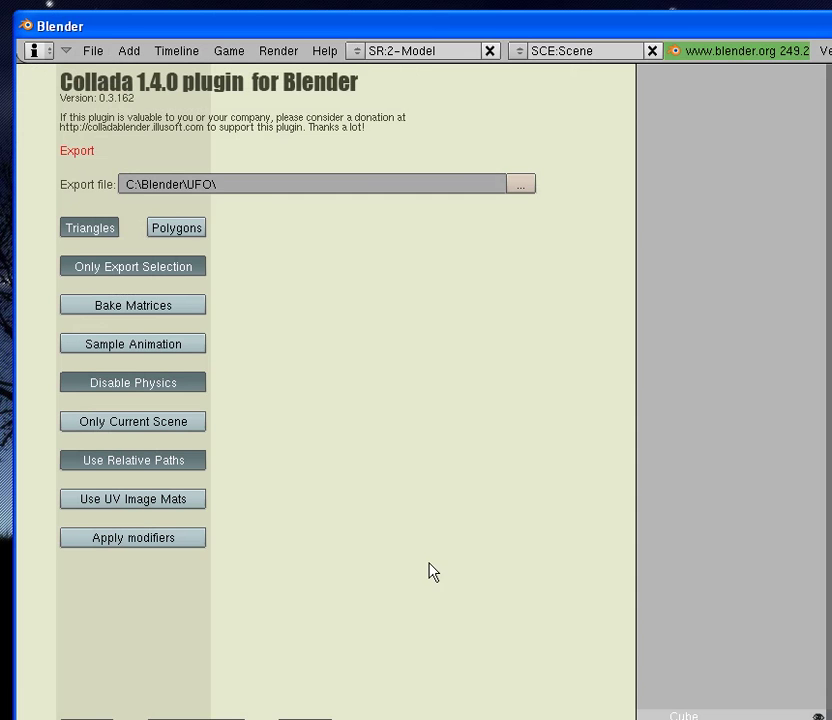
- Export to C:\Blender\UFO\test.dae, overwriting the existing file, and close the exporter
left_click(275, 191)
left_click(275, 183)
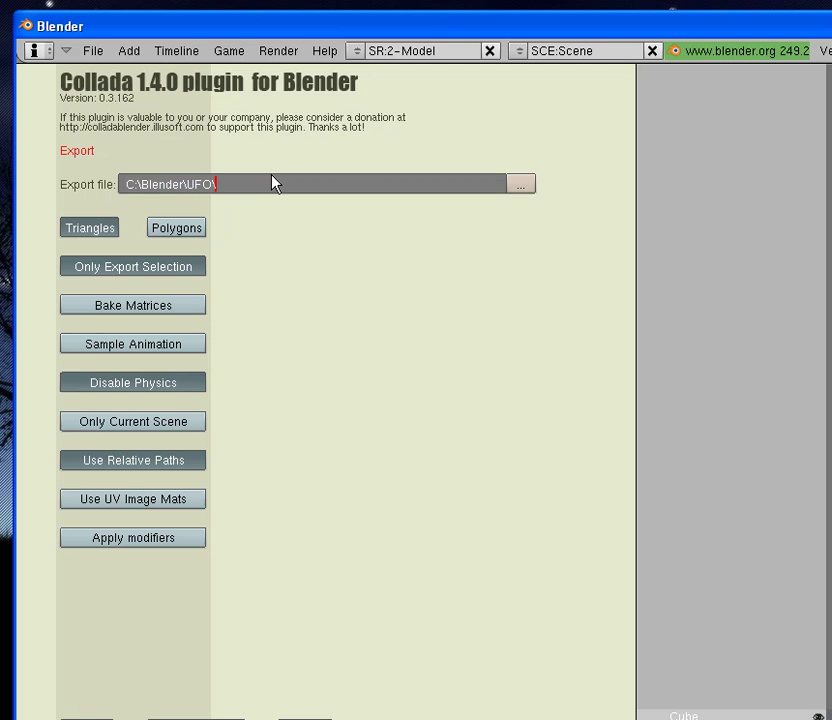
type("test.dae")
left_click_drag(306, 30, 307, 0)
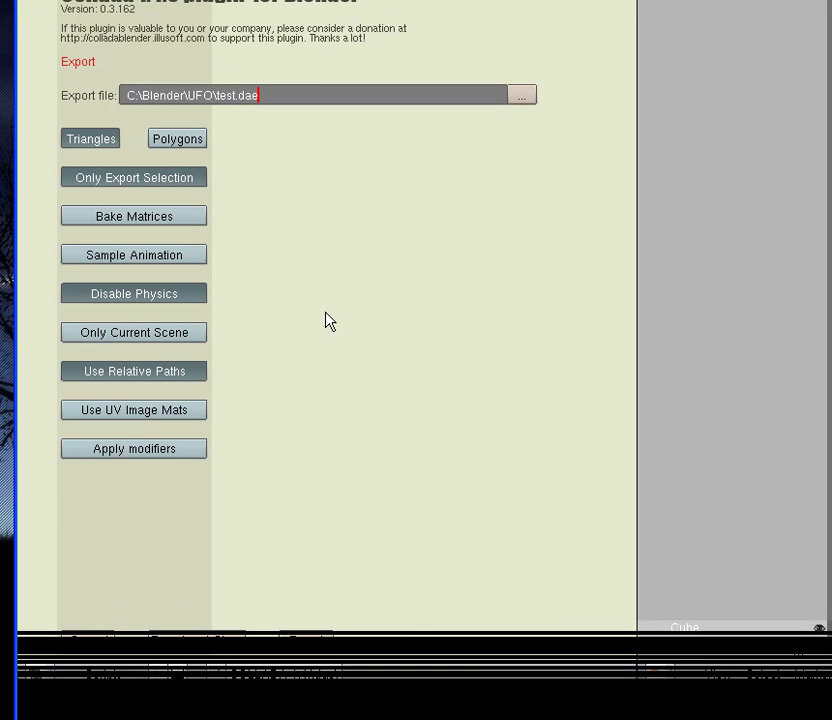
key("Return")
left_click(213, 642)
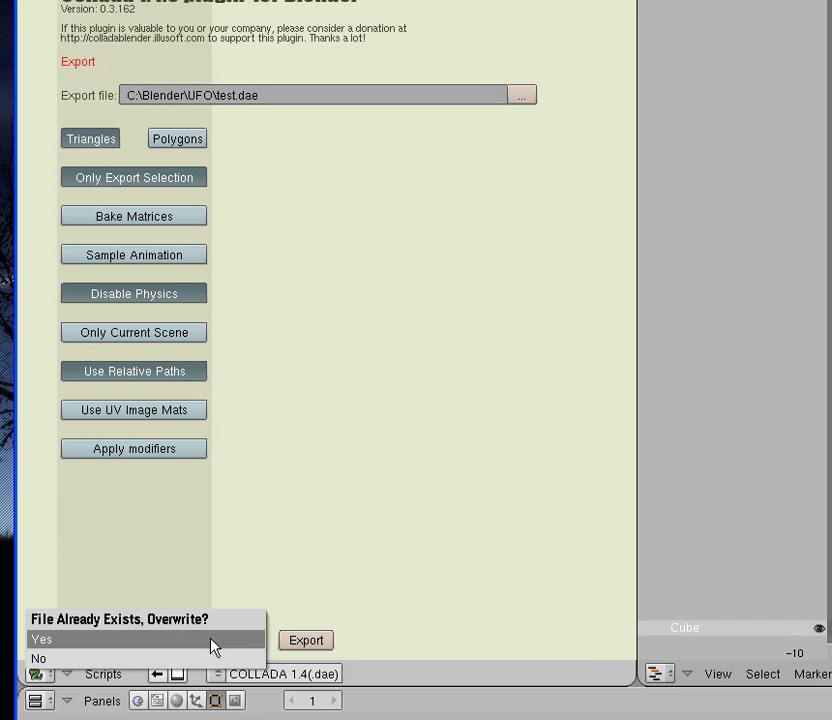
left_click(184, 640)
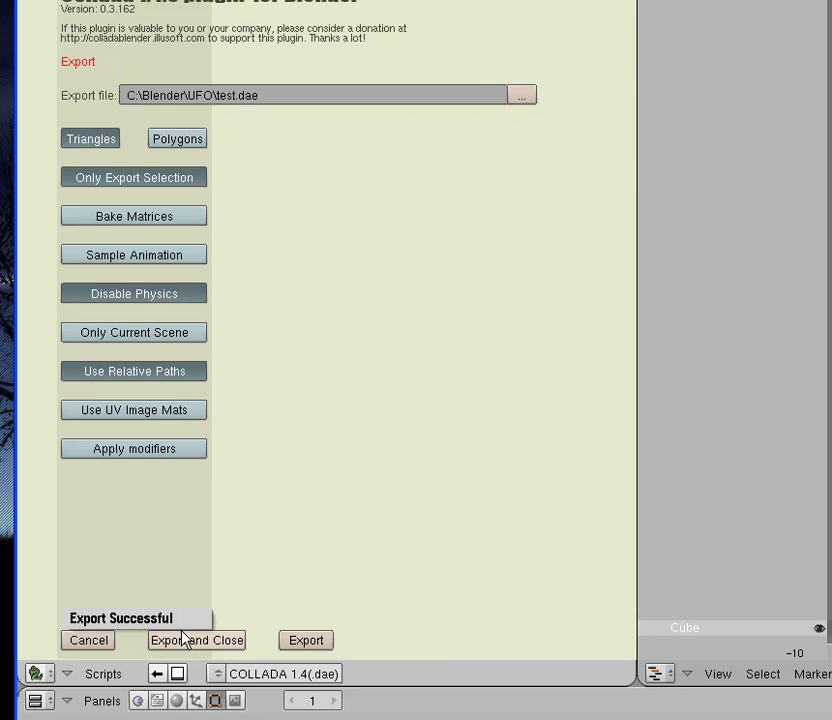
left_click(184, 640)
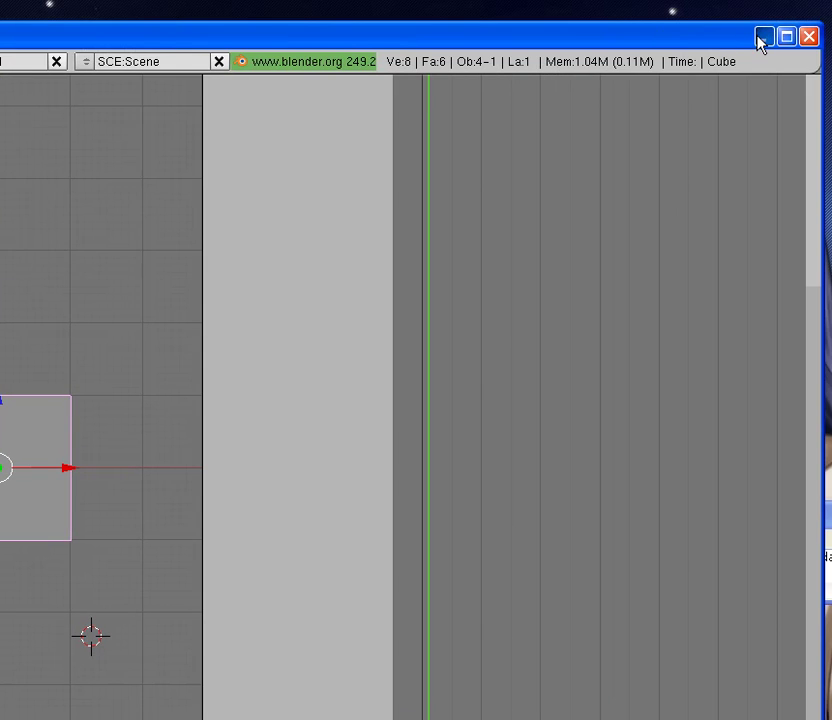
- Run FrenzooDaeConverter -scene_type=scene_item -unit_meter=0.8 test.dae test.efa in Command Prompt
left_click(762, 38)
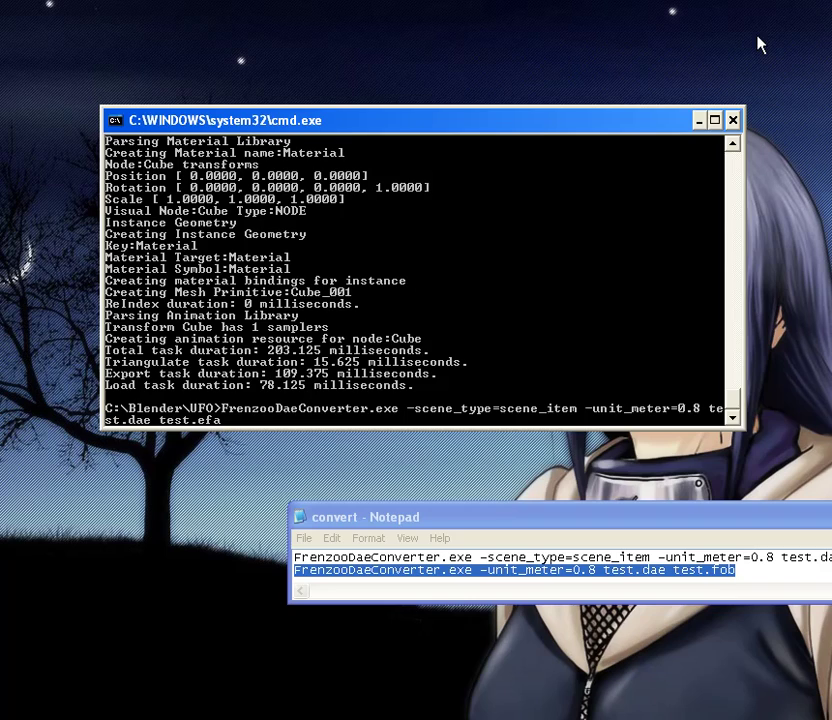
left_click_drag(540, 128, 566, 371)
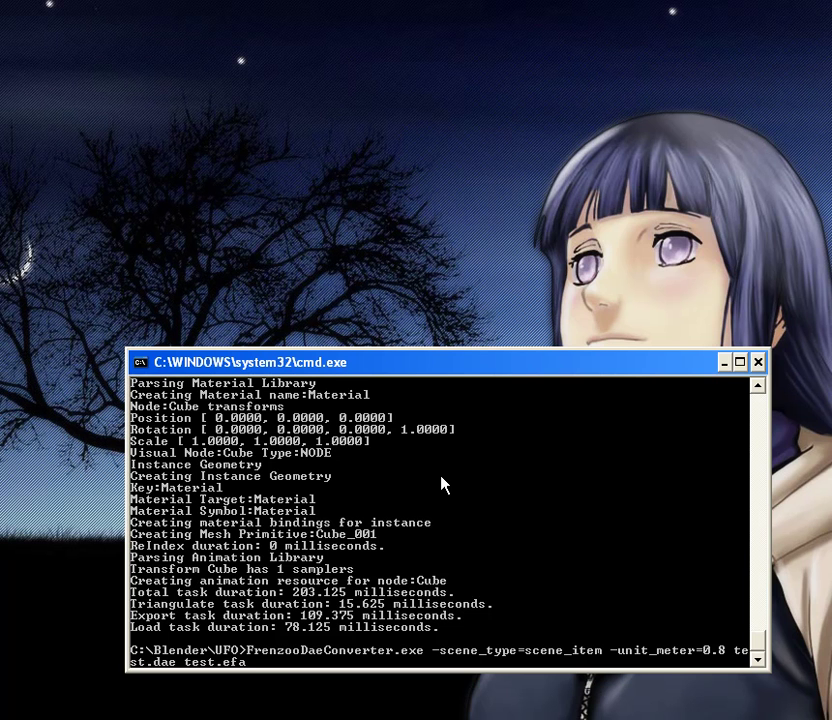
key("Return")
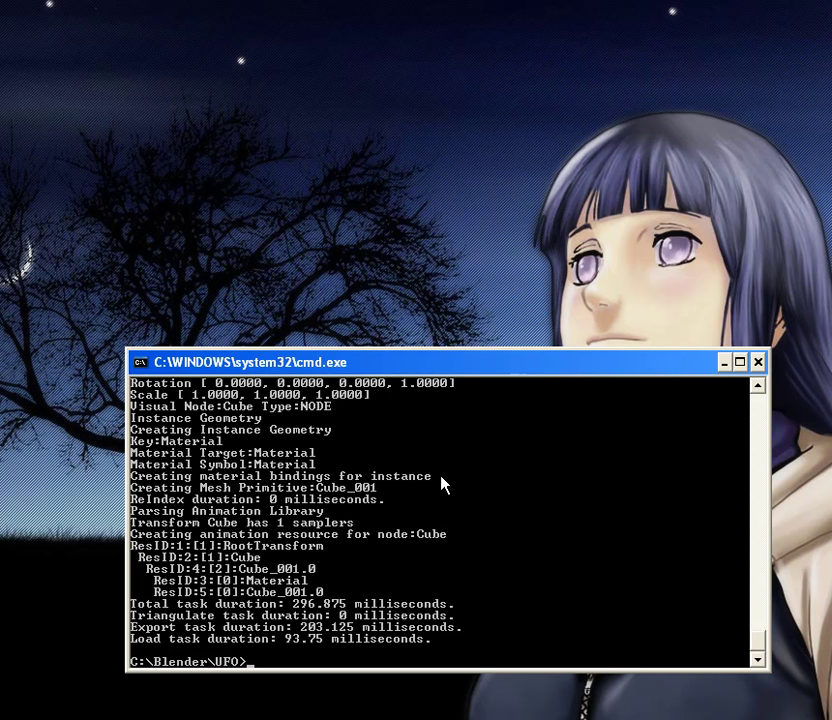
key("Up")
key("Up")
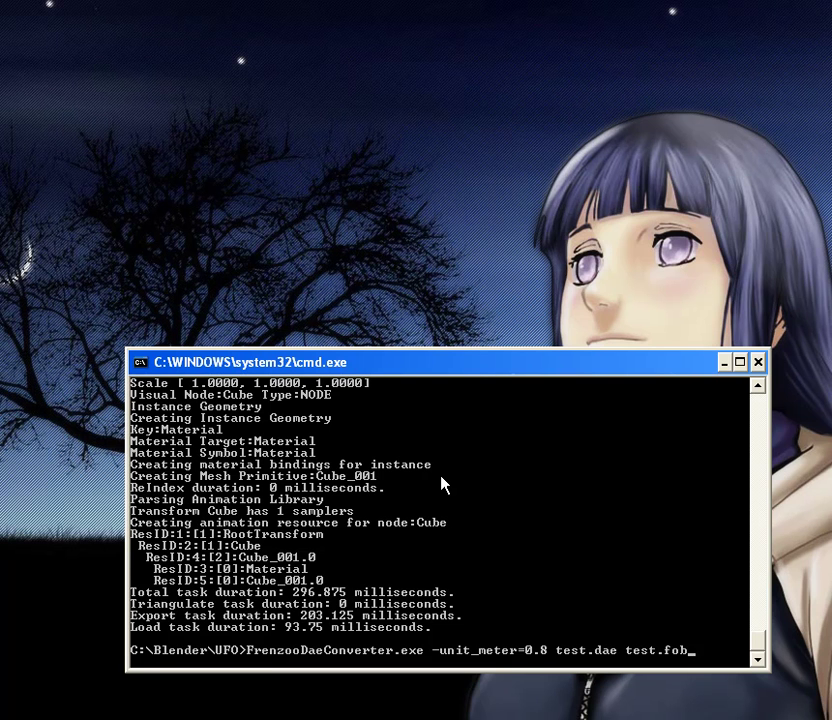
- Run FrenzooDaeConverter.exe -unit_meter=0.8 test.dae test.fob to create the animation file
key("Return")
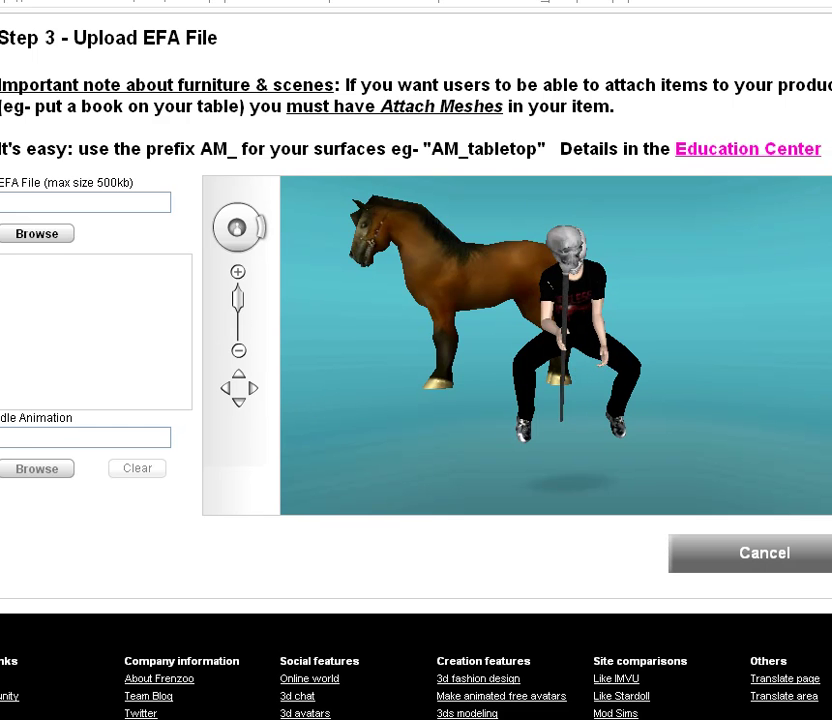
- Upload test.efa from the UFO folder as the item's EFA file
left_click(37, 234)
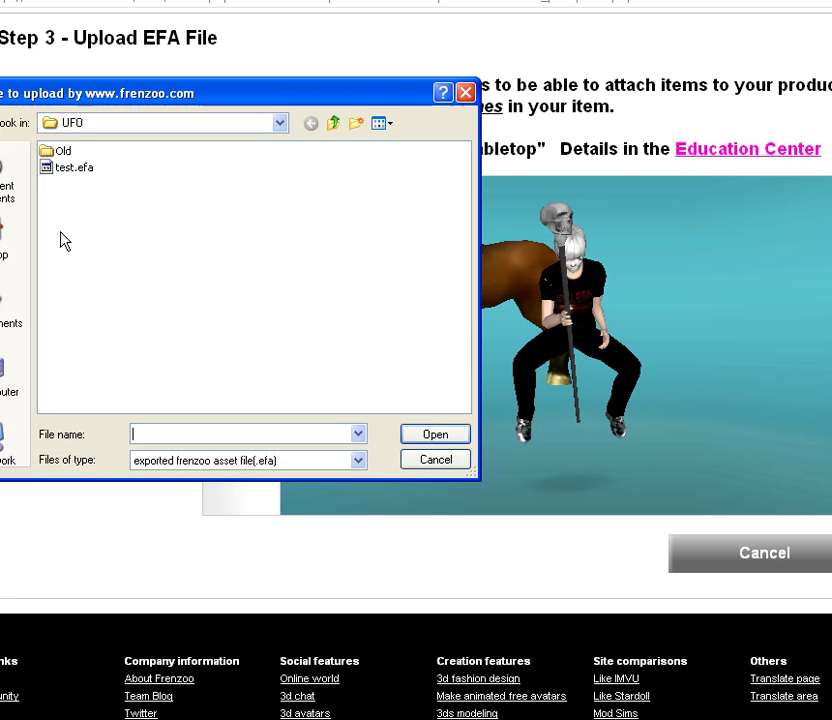
left_click_drag(128, 96, 246, 140)
double_click(205, 218)
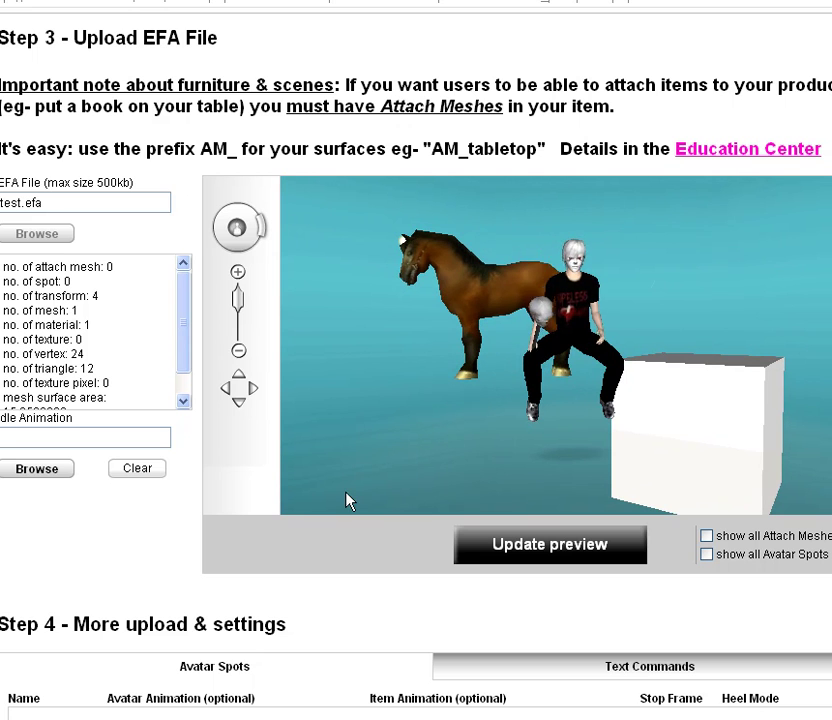
- Check the Text Commands and Avatar Spots settings tabs on the upload page
scroll(167, 525, "down", 2)
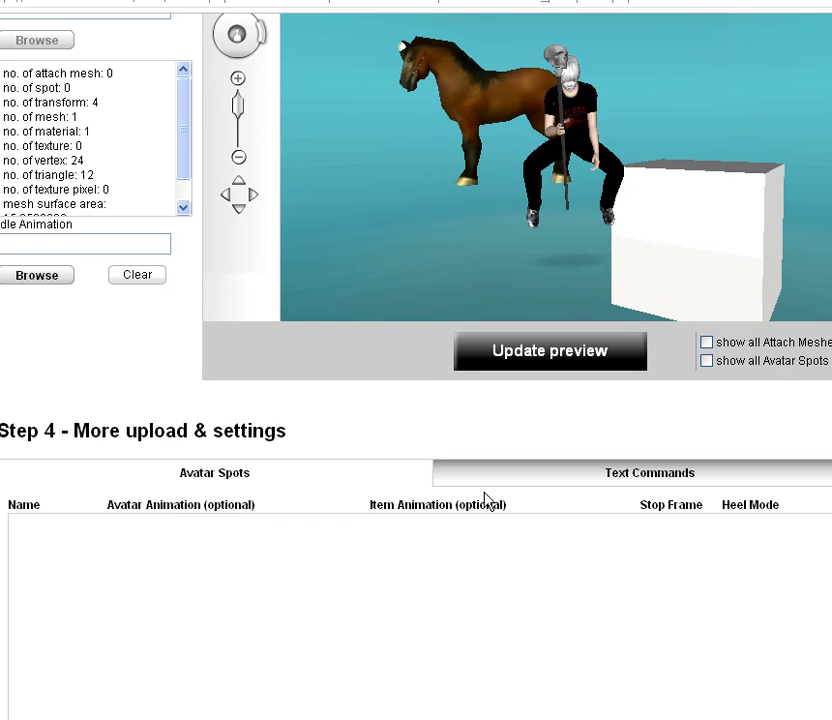
left_click(509, 477)
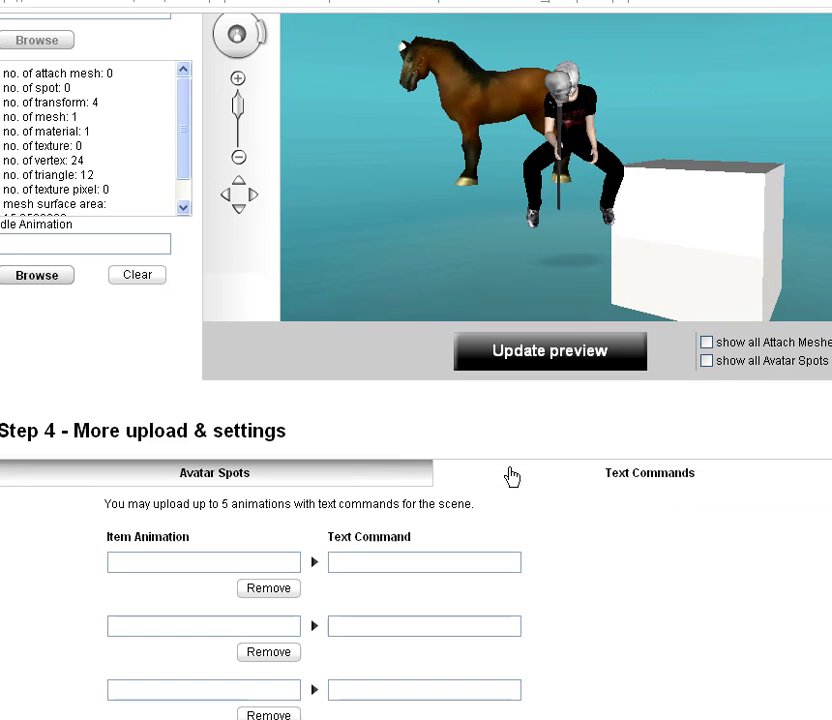
left_click(292, 480)
scroll(292, 495, "down", 2)
scroll(293, 501, "up", 1)
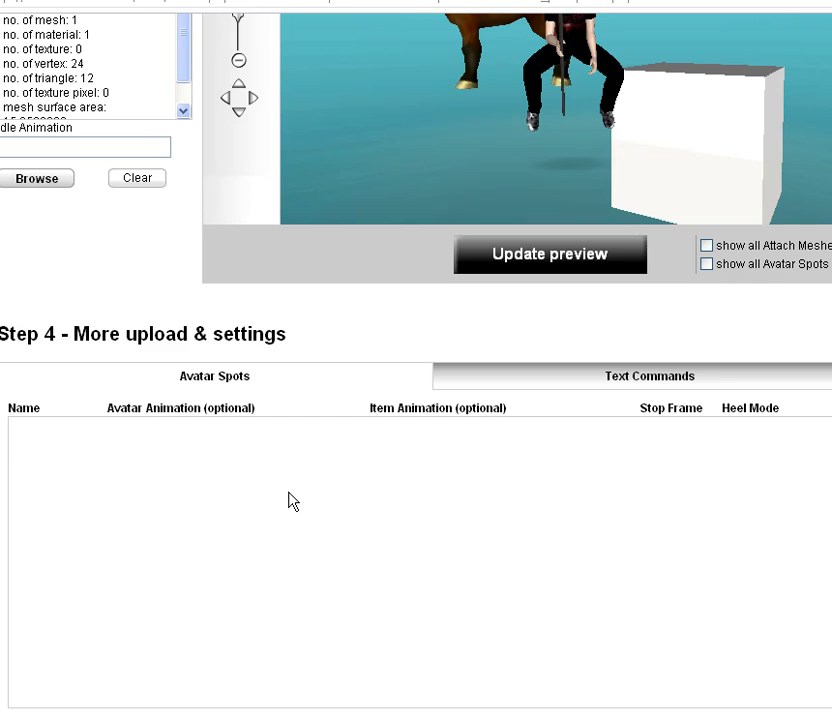
scroll(293, 501, "up", 3)
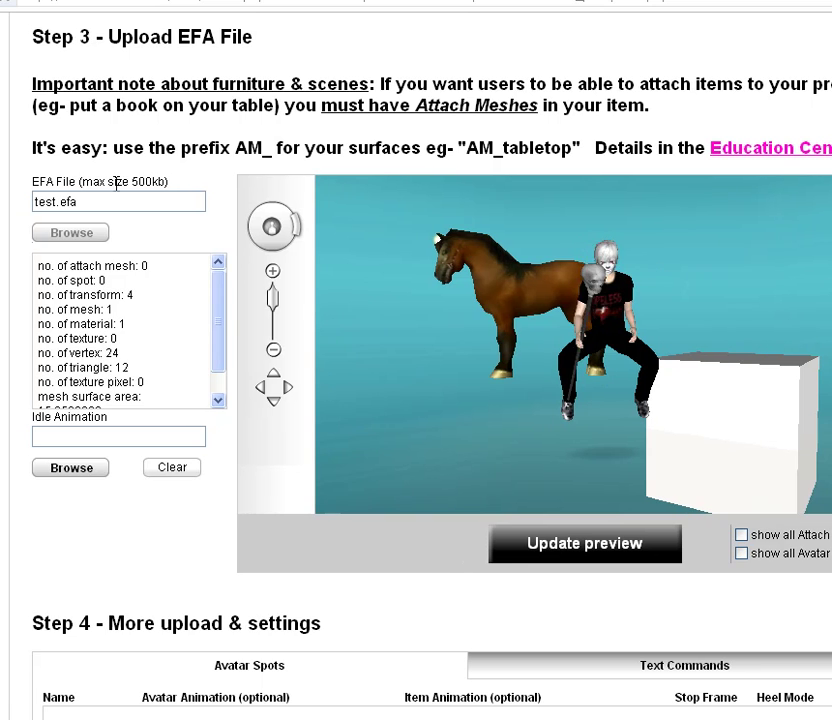
- Set test.fob as the Idle Animation file and update the preview
left_click(96, 470)
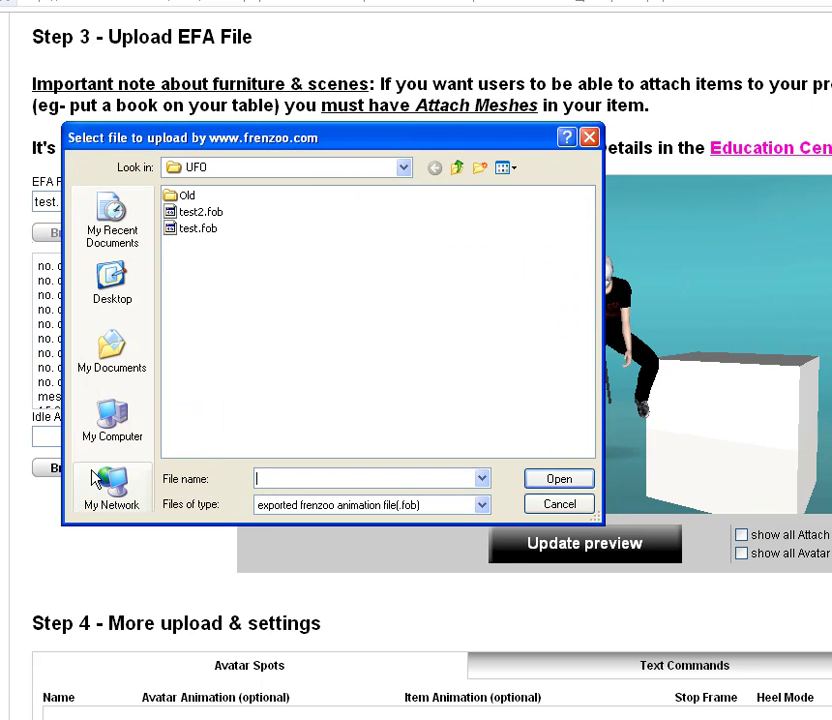
double_click(198, 229)
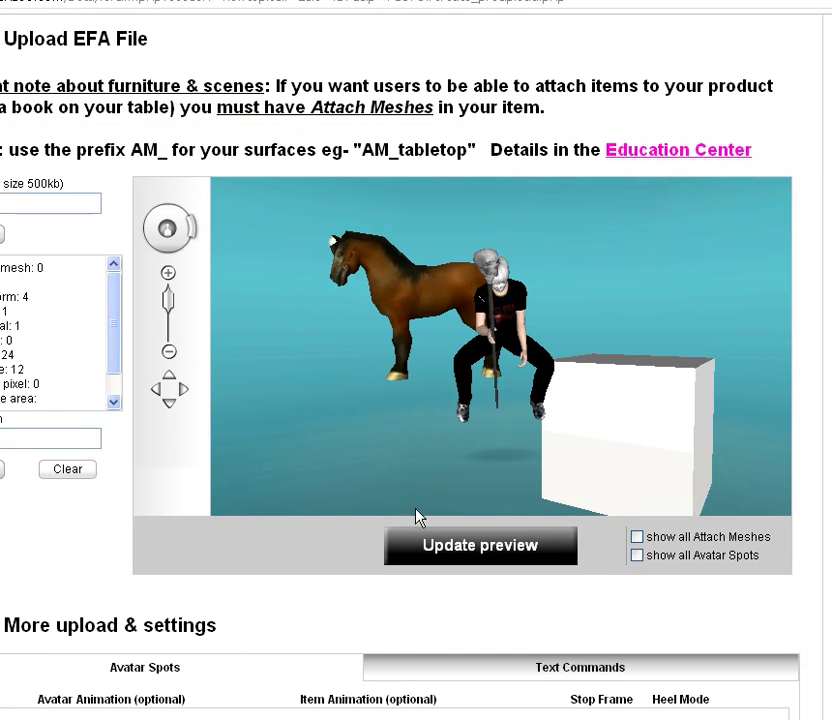
left_click(562, 557)
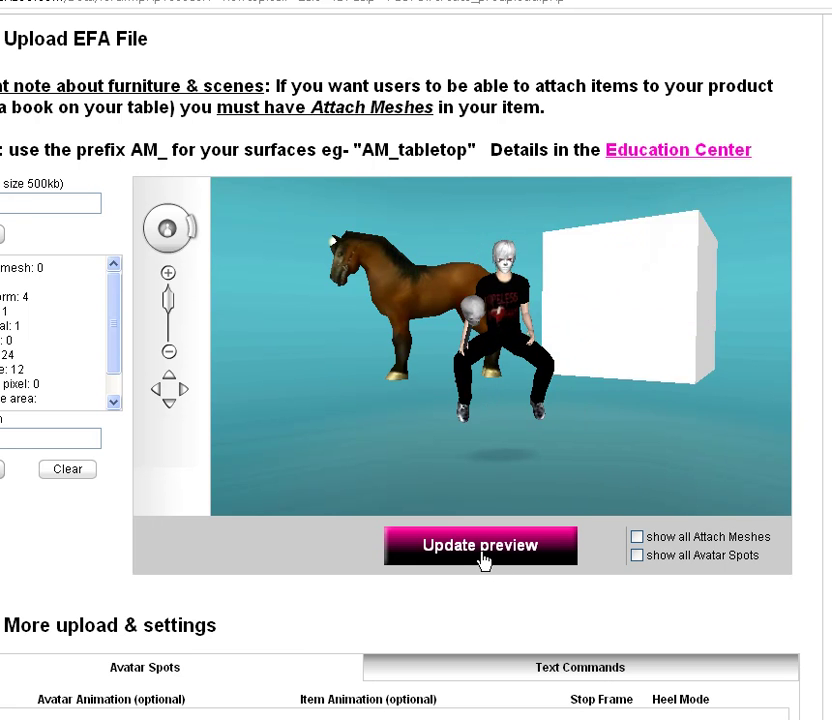